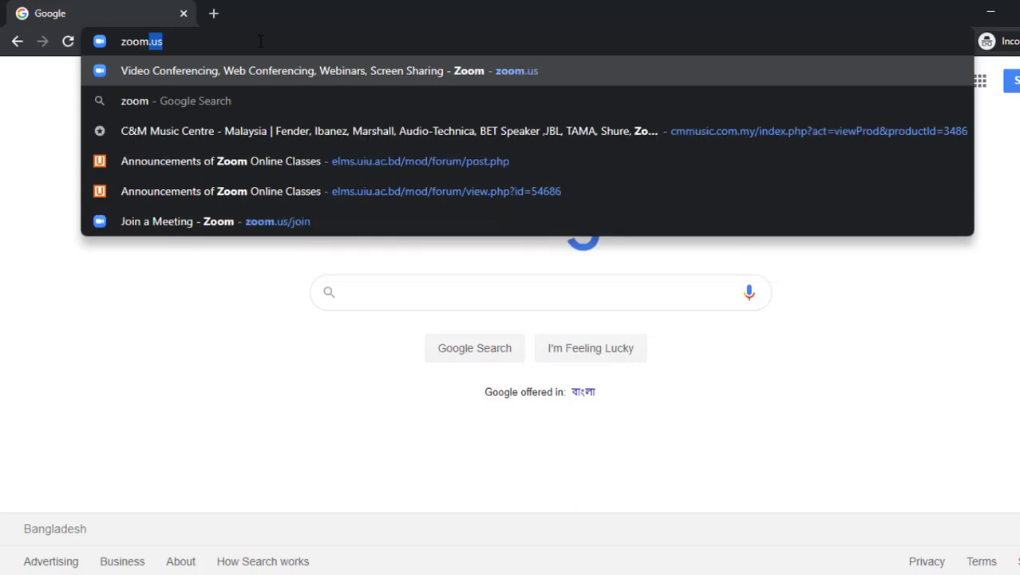
Step: Go to zoom.us and open its page for joining a meeting
type(".us")
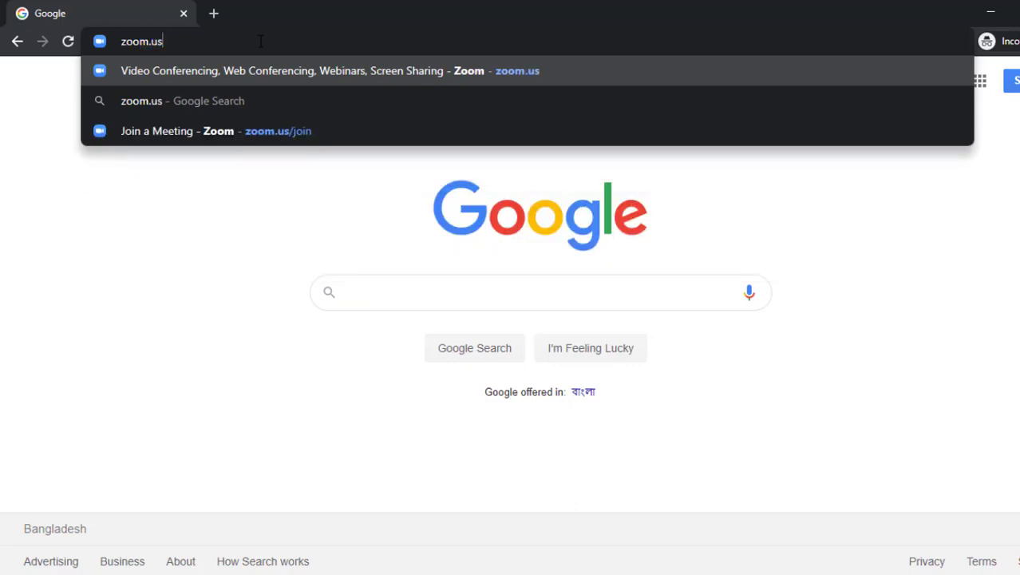
key("Return")
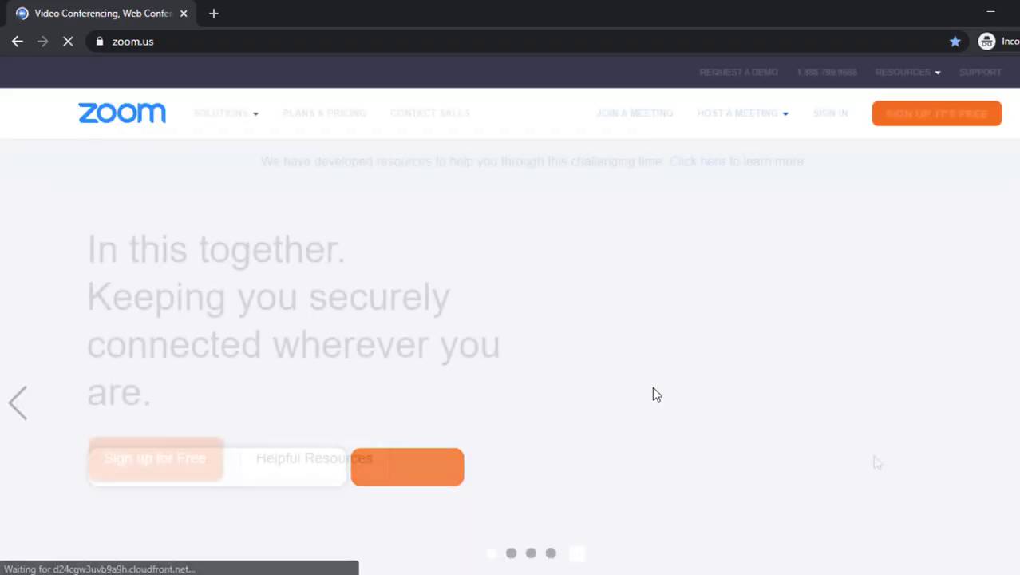
left_click(645, 117)
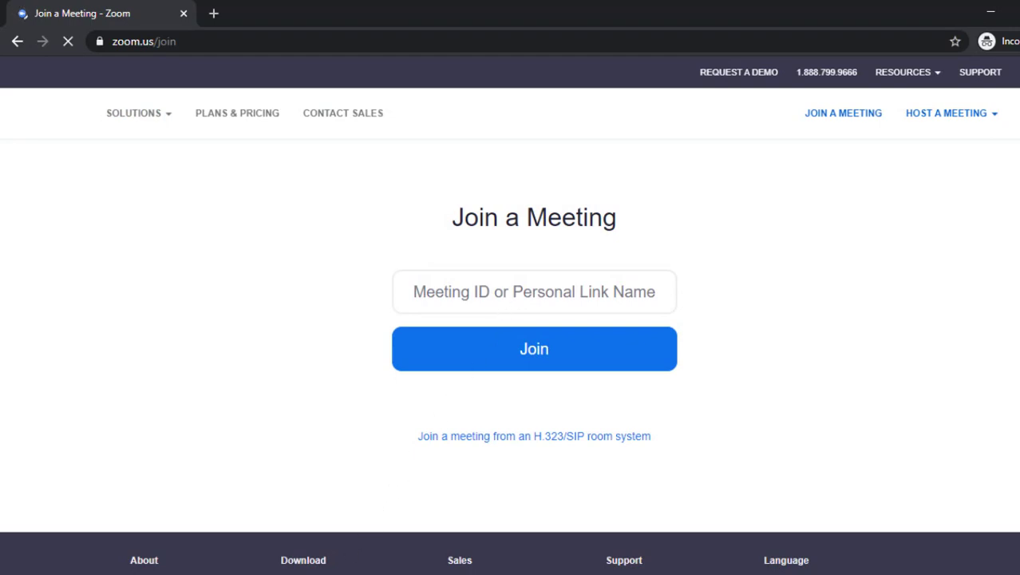
Step: Copy the meeting ID from the Notepad note and paste it into the meeting ID field on the Zoom web page
key("alt+Tab")
left_click_drag(631, 295, 862, 203)
left_click_drag(771, 252, 691, 259)
right_click(701, 249)
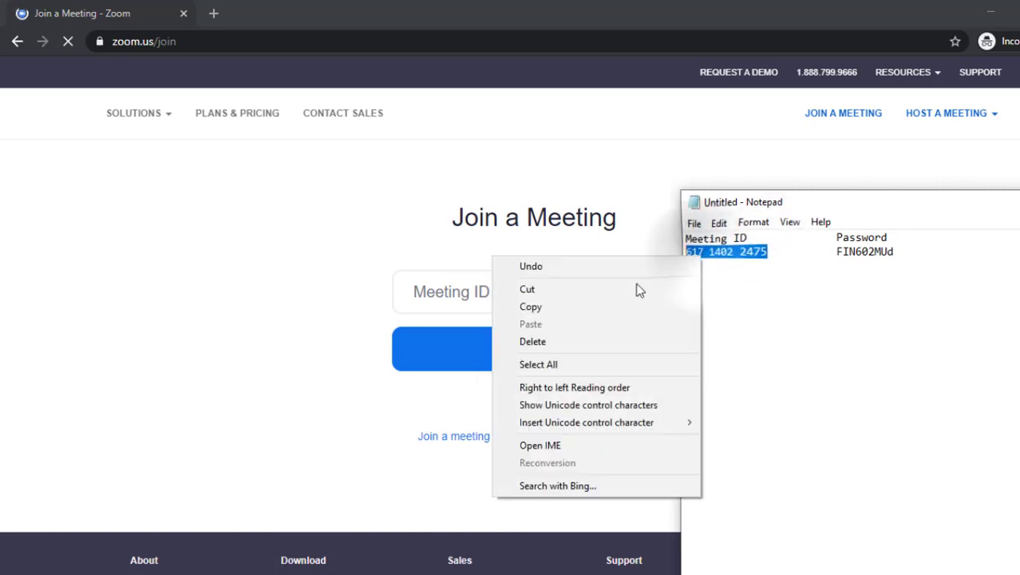
left_click(587, 307)
left_click(540, 294)
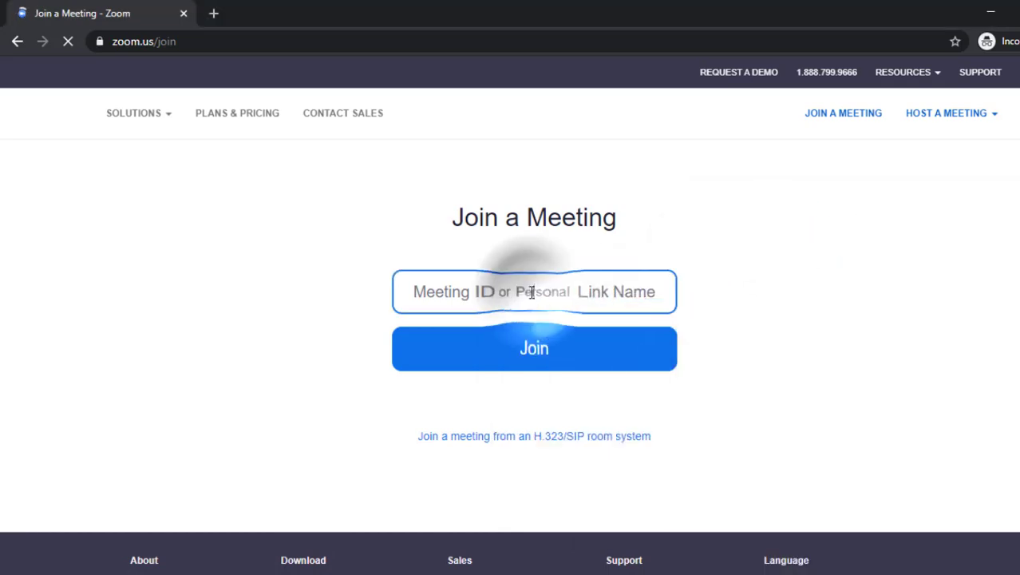
right_click(530, 292)
left_click(578, 418)
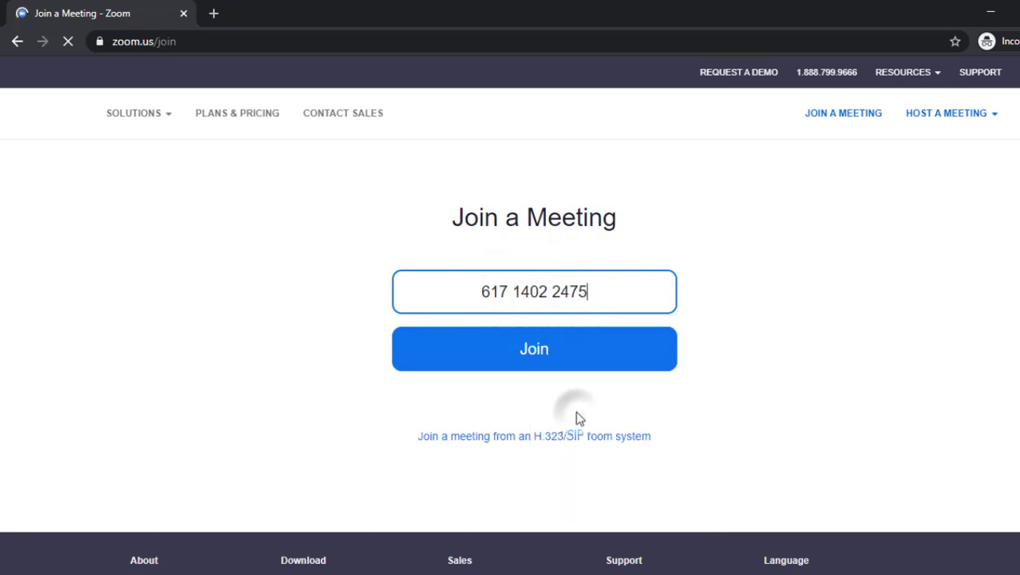
Step: Submit the meeting ID and launch the meeting in the Zoom Meetings desktop application
left_click(541, 351)
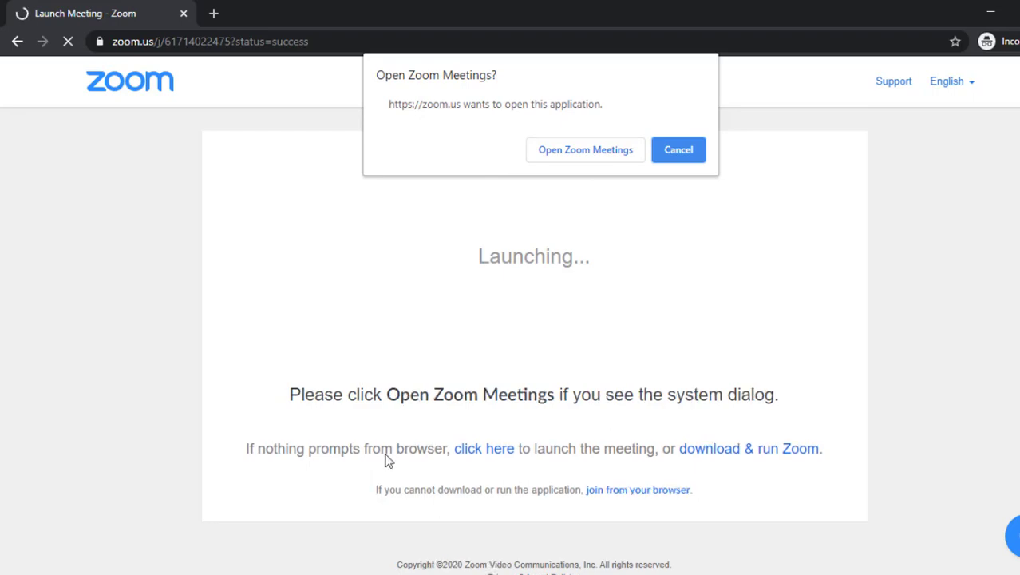
left_click(489, 449)
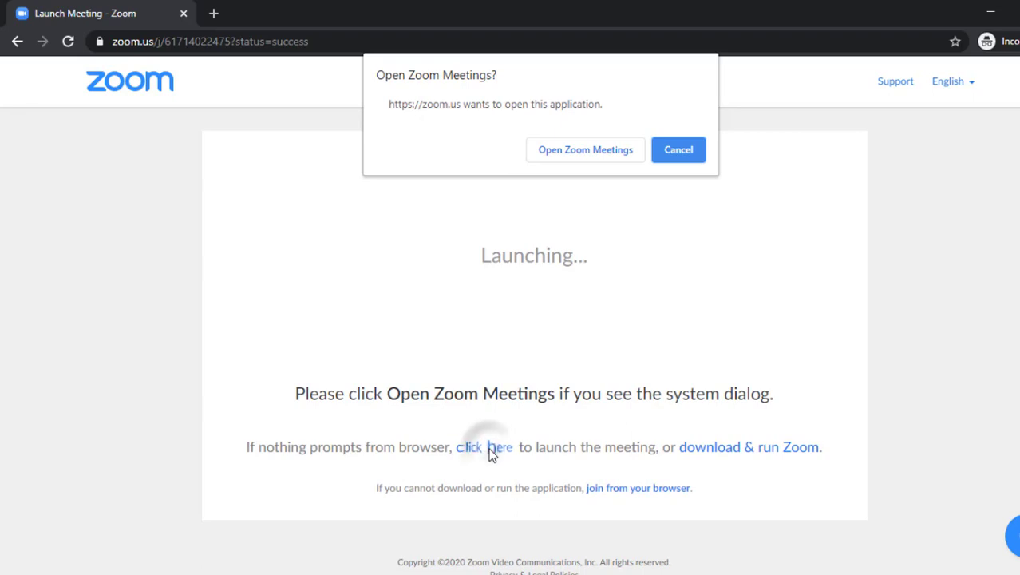
left_click(583, 151)
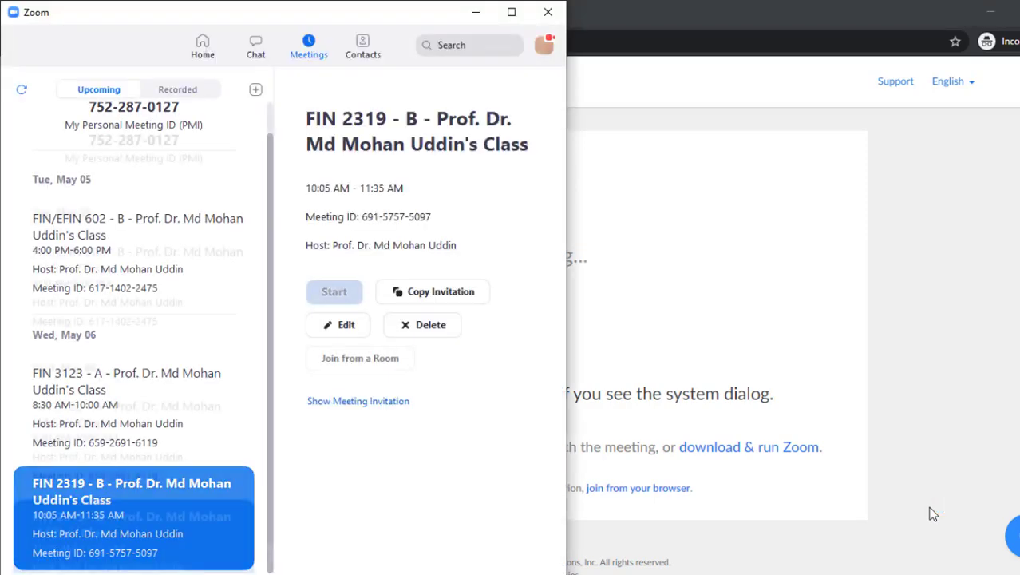
Step: Start joining a meeting in the Zoom desktop client and paste the copied meeting ID
left_click_drag(308, 15, 578, 25)
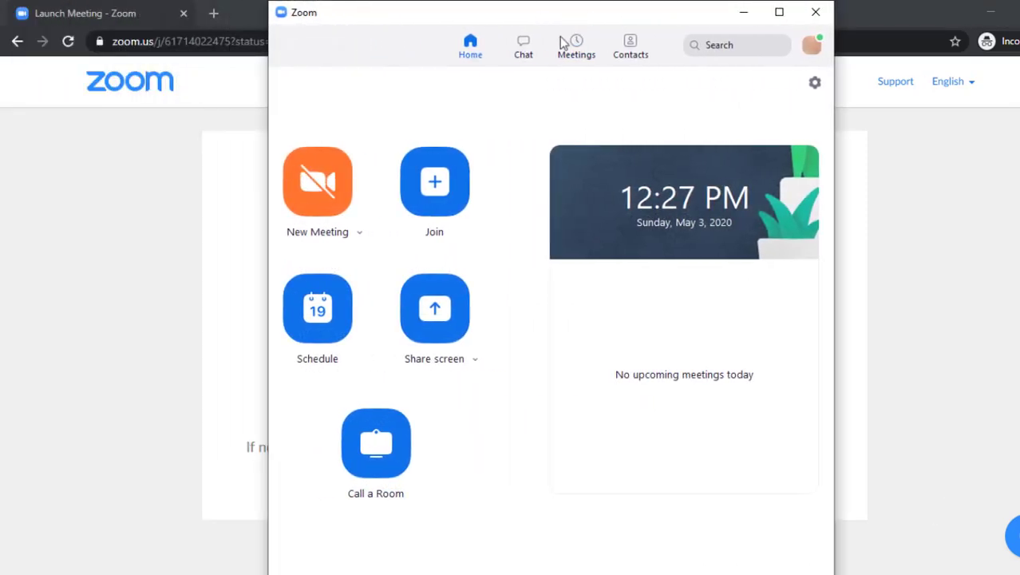
left_click(435, 184)
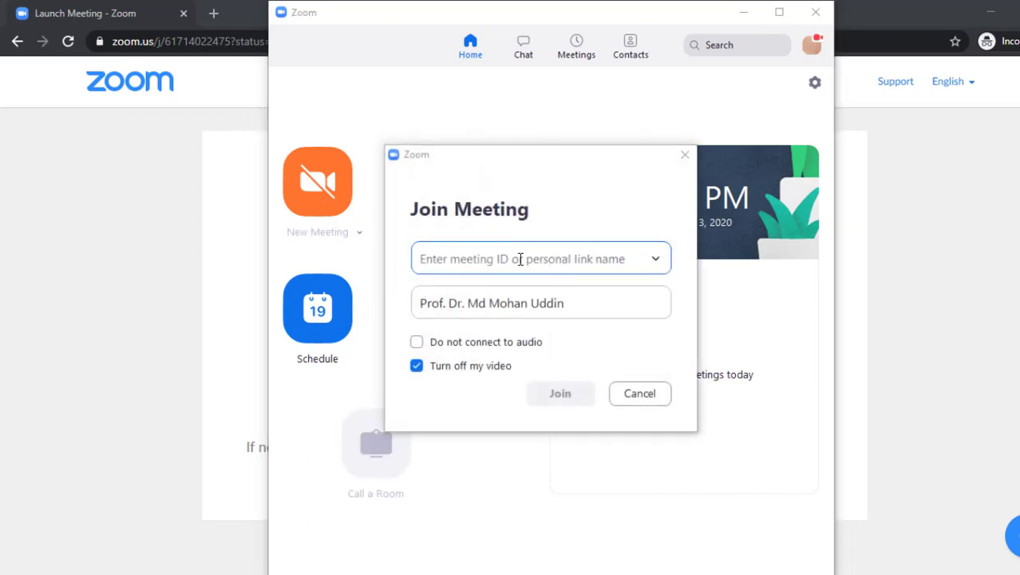
right_click(519, 259)
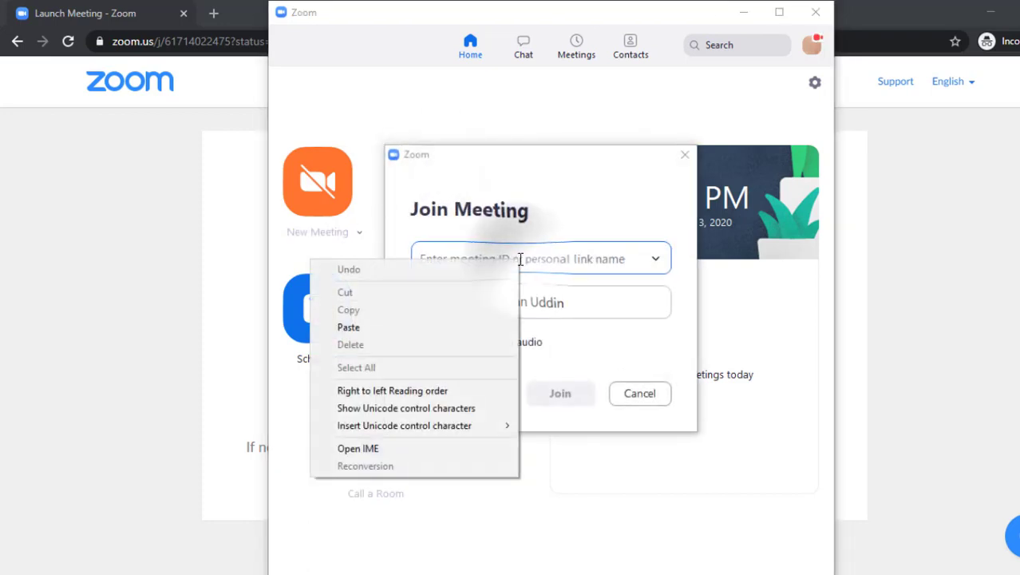
left_click(364, 329)
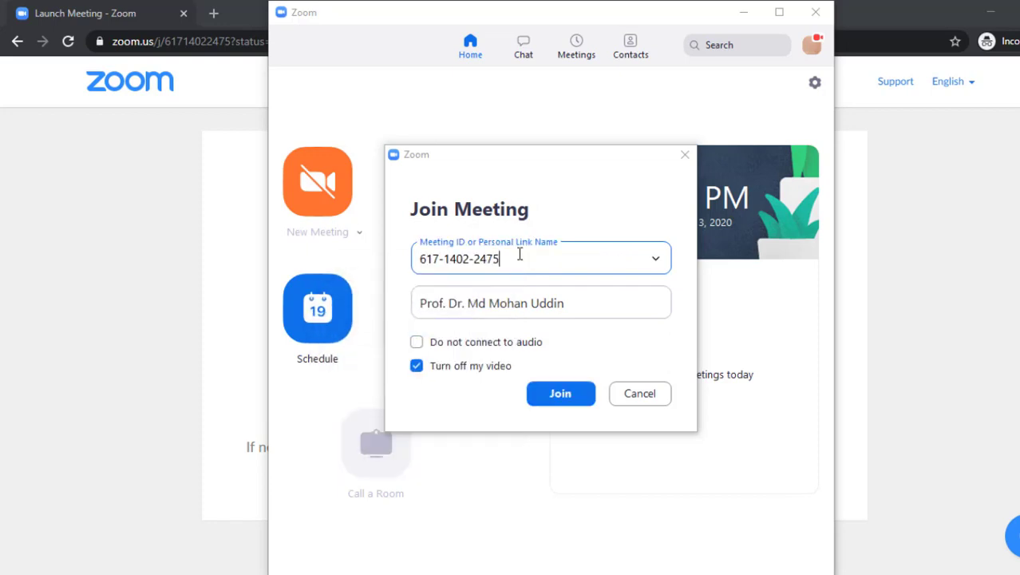
Step: Replace the participant name with "abc def" and join the meeting
left_click(473, 306)
left_click_drag(582, 303, 411, 308)
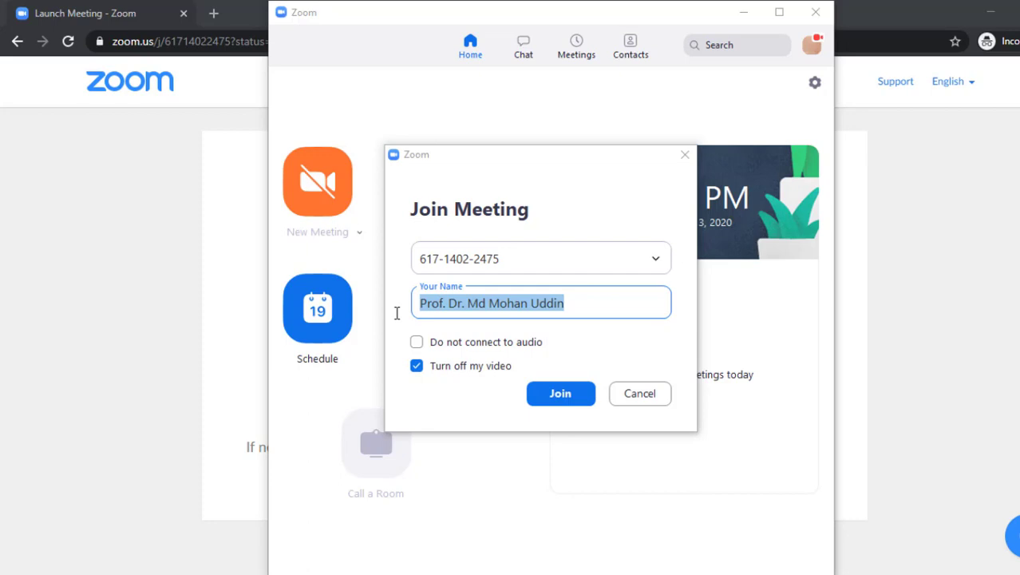
type("a")
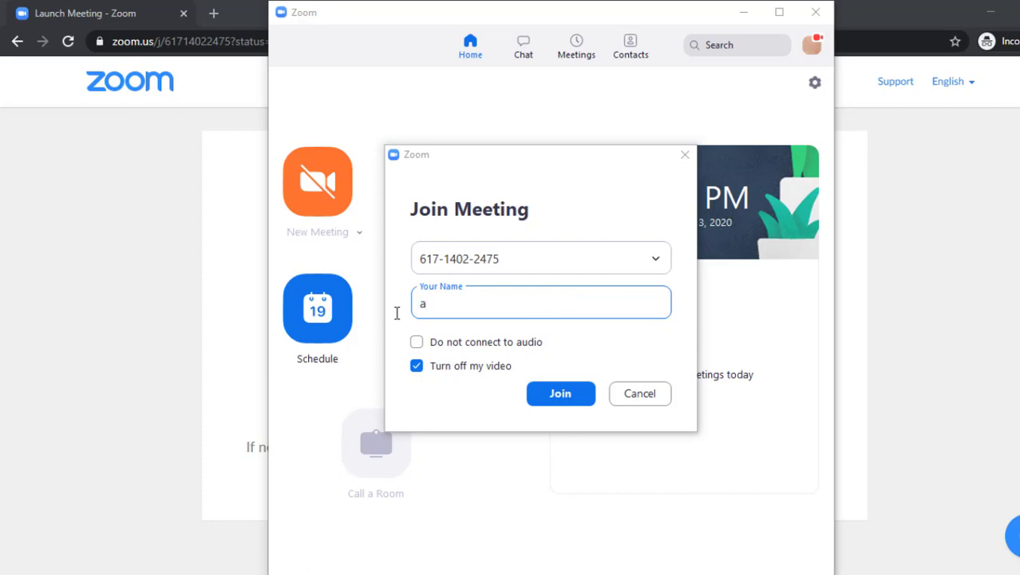
type("bc def")
left_click(561, 395)
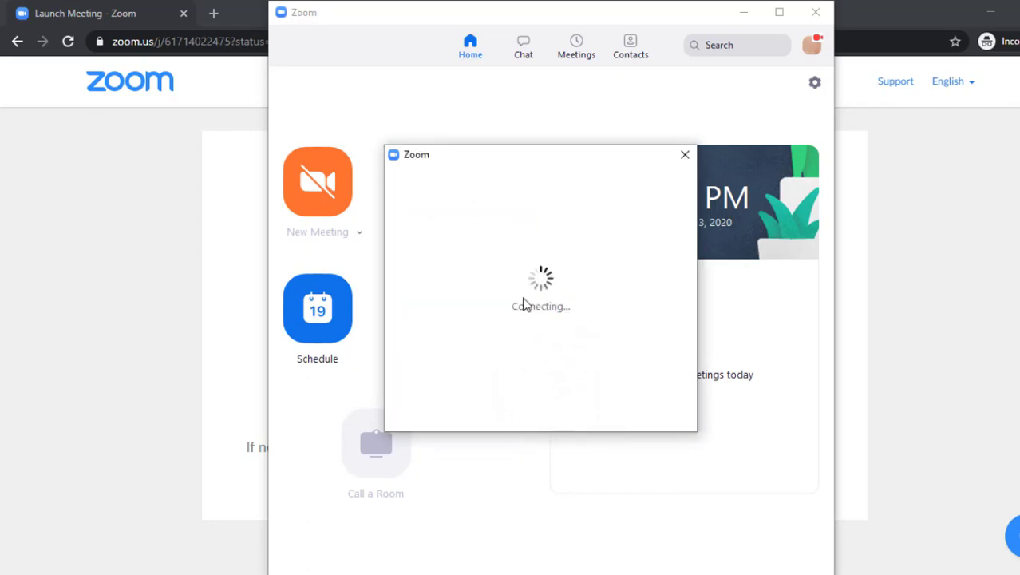
Step: Switch to the Notepad note, highlight the meeting password, and put the note away
key("alt+Tab")
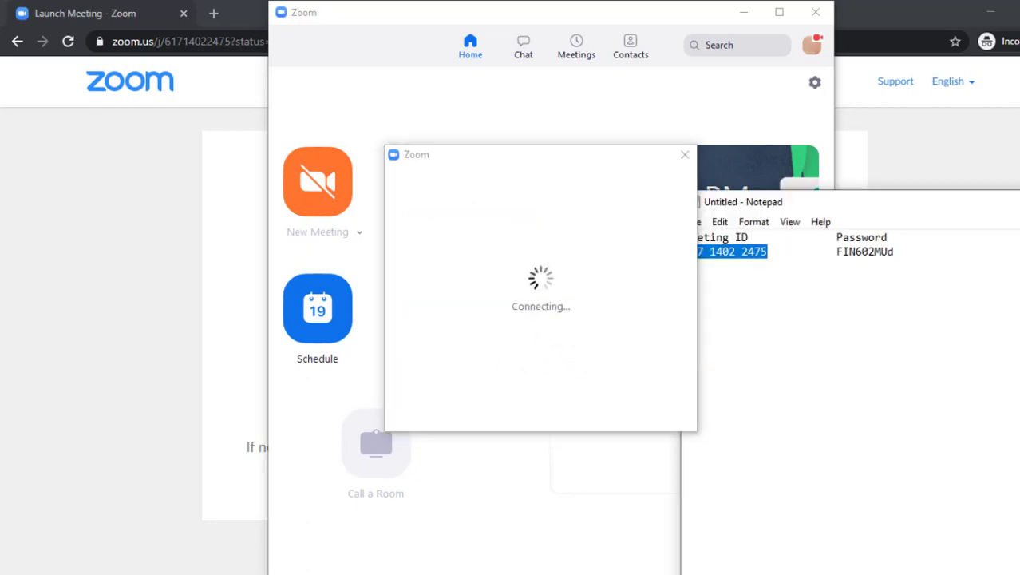
left_click_drag(836, 252, 901, 253)
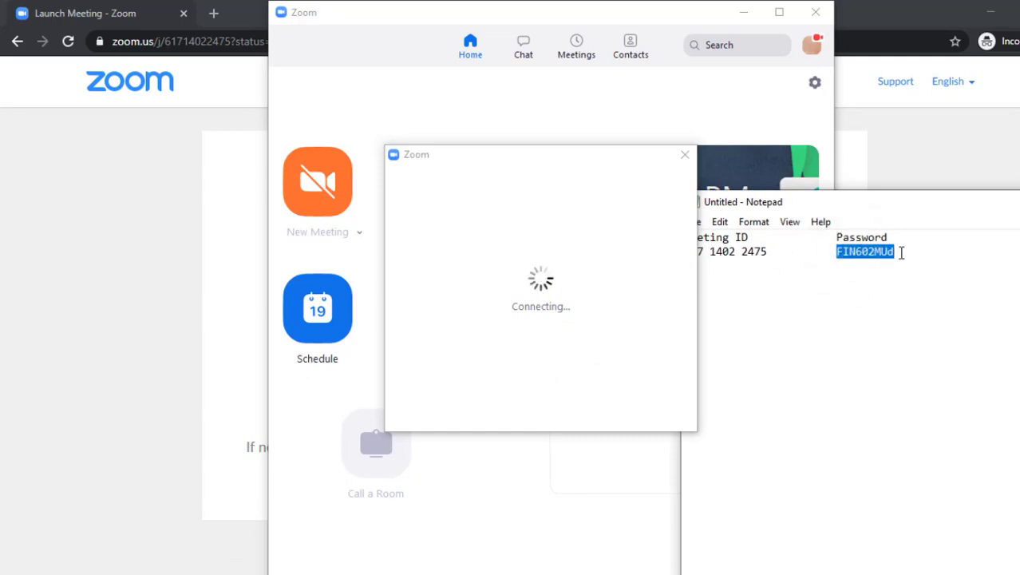
left_click_drag(998, 201, 782, 296)
left_click(945, 290)
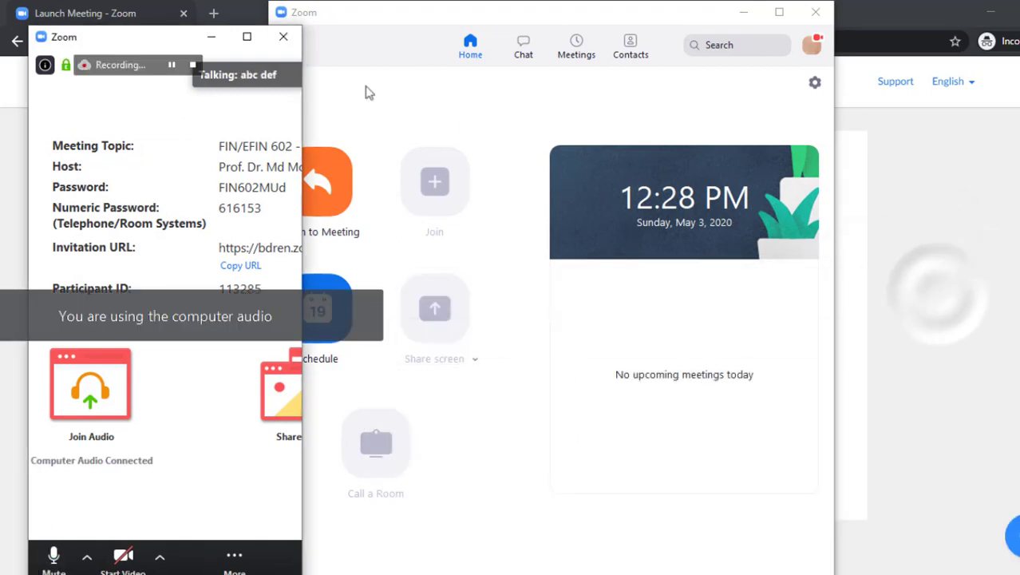
Step: Maximize the meeting window, mute the microphone and show the participants list
left_click(246, 38)
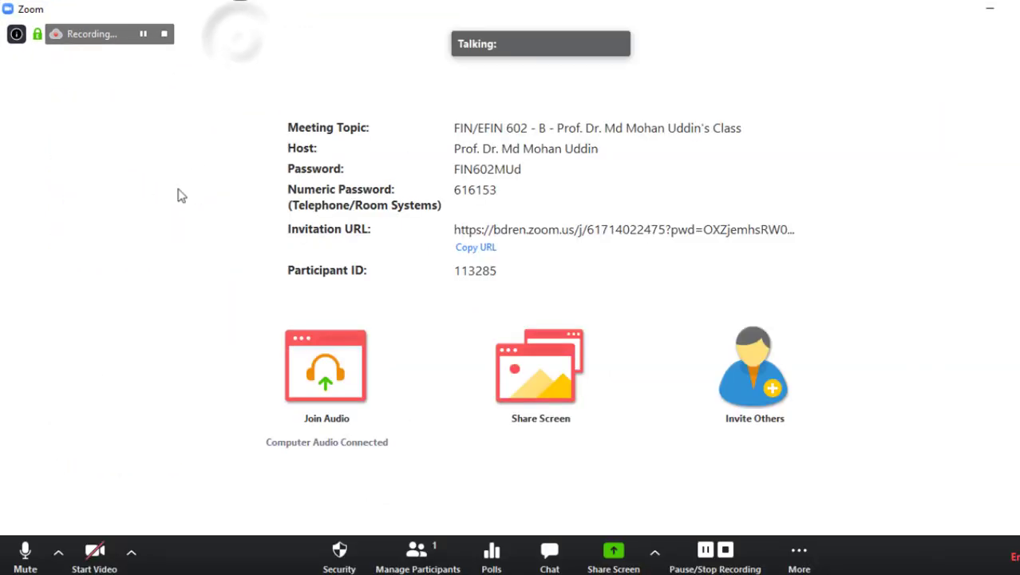
left_click(26, 554)
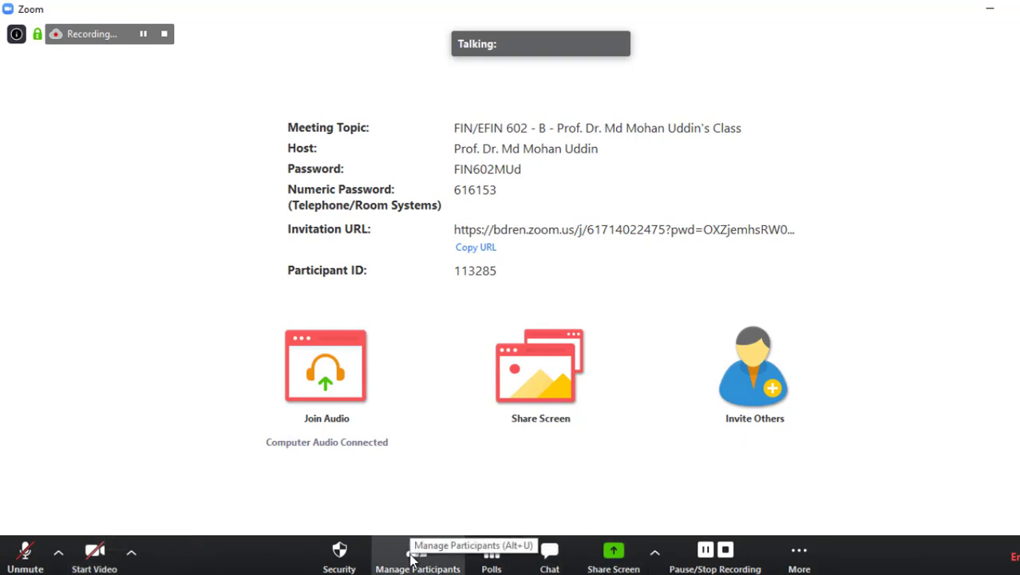
left_click(412, 556)
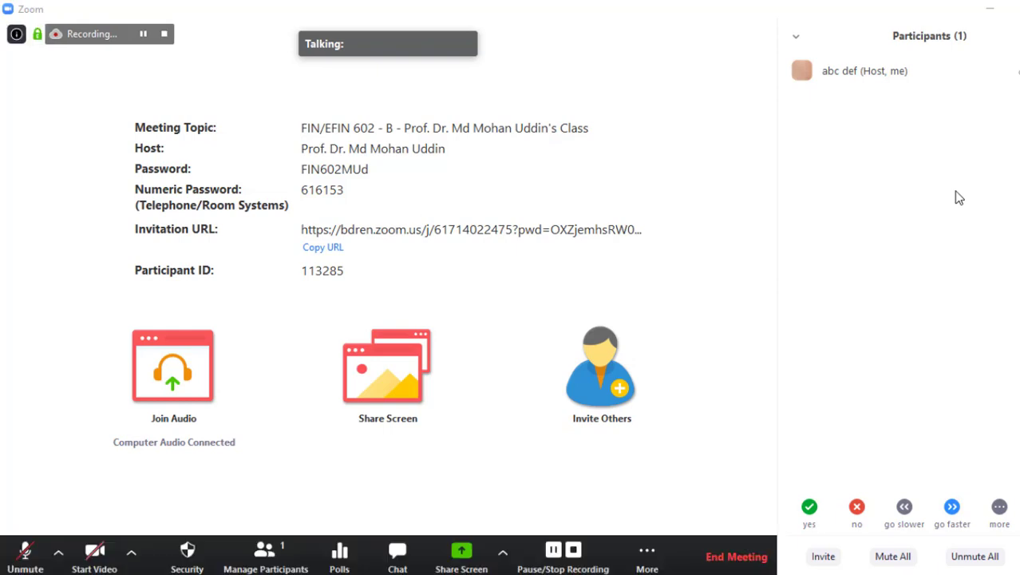
Step: End the meeting for all participants and rate the meeting experience as Good
left_click(745, 560)
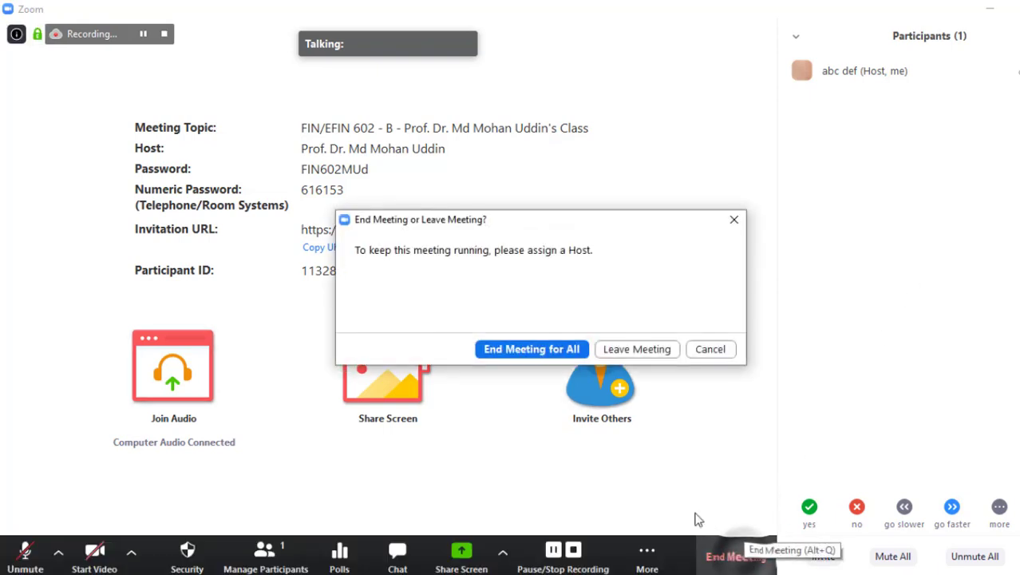
left_click(524, 350)
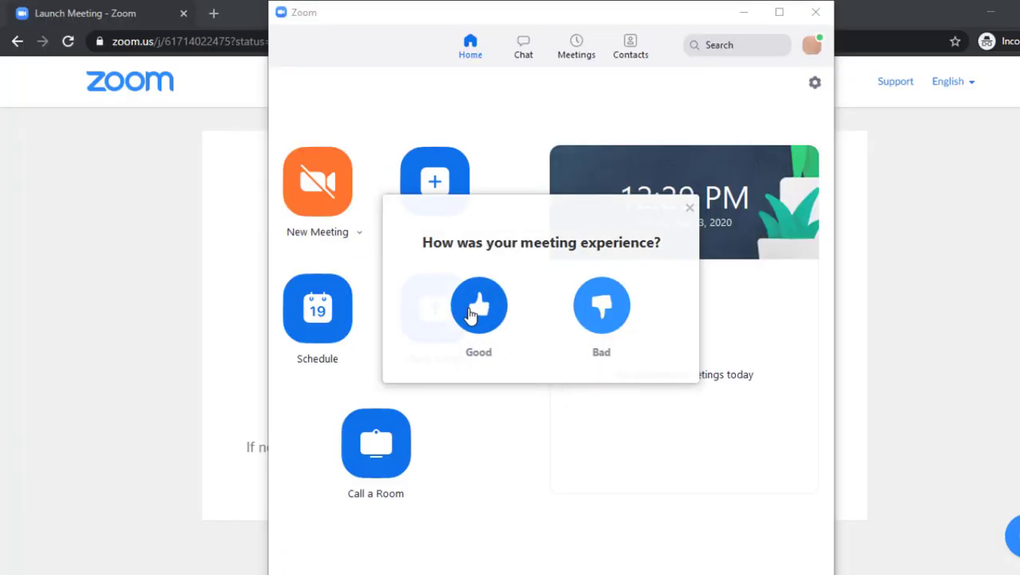
left_click(477, 305)
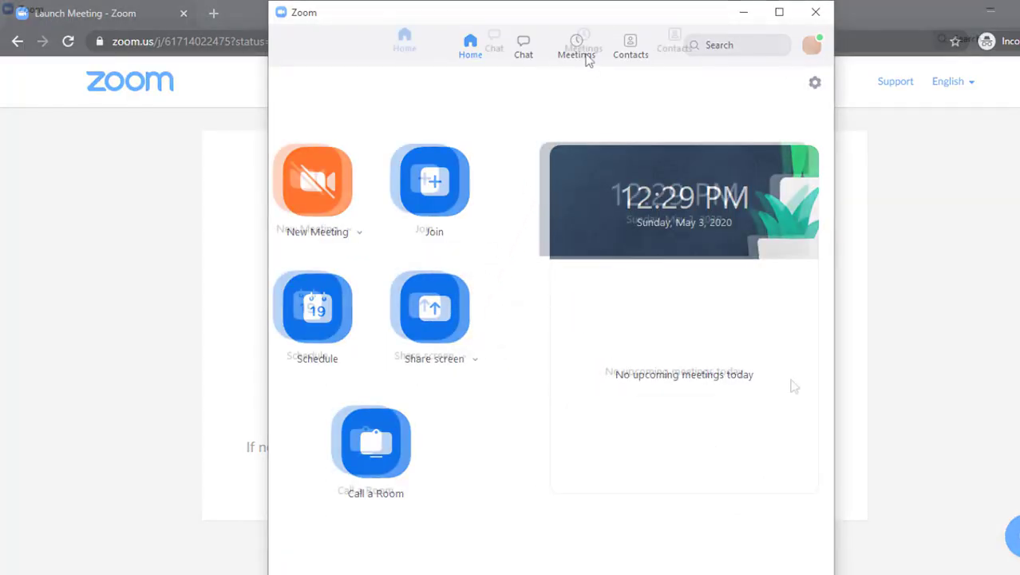